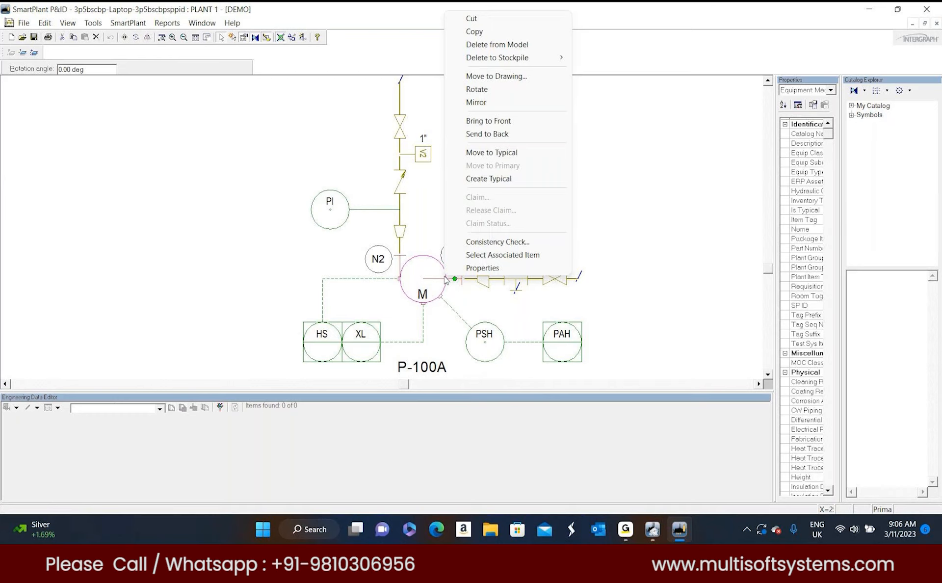
Open the toolbar customization for the Custom Commands category and start browsing for the macro directory
mouse_move(564, 57)
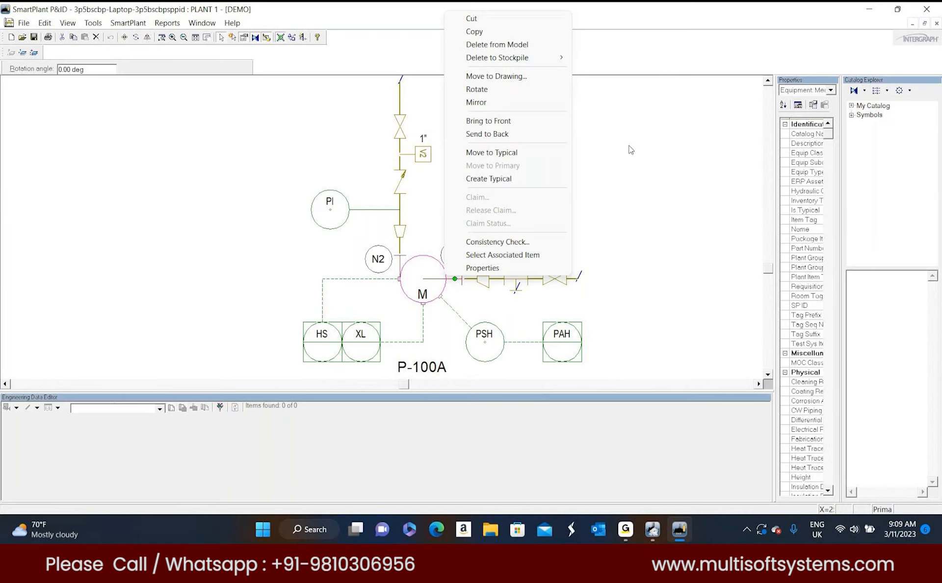
click(630, 149)
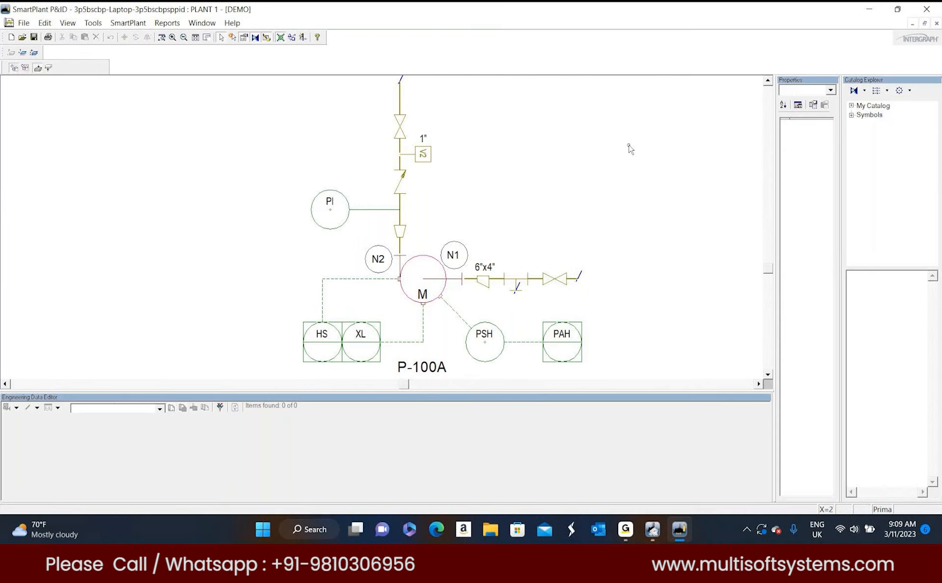
right_click(463, 57)
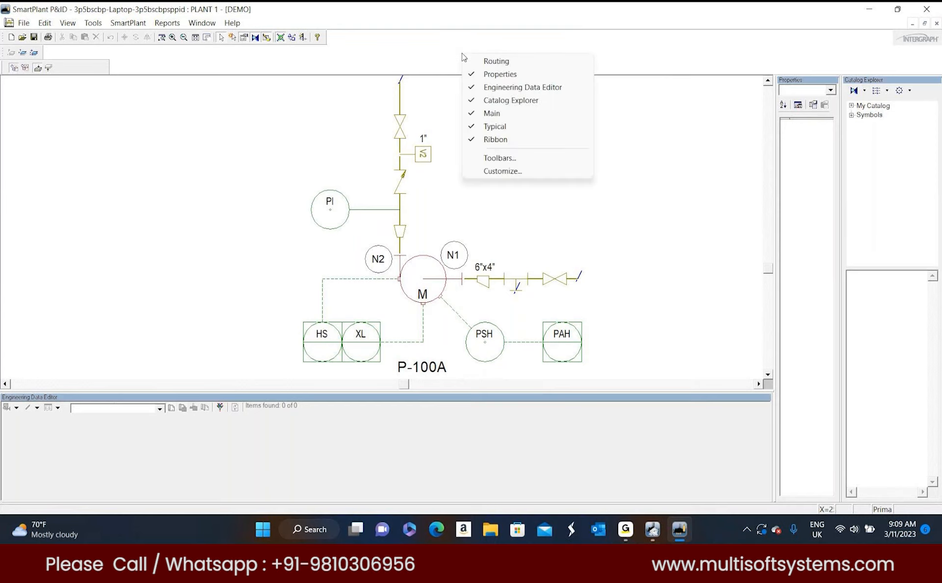
click(502, 171)
click(387, 253)
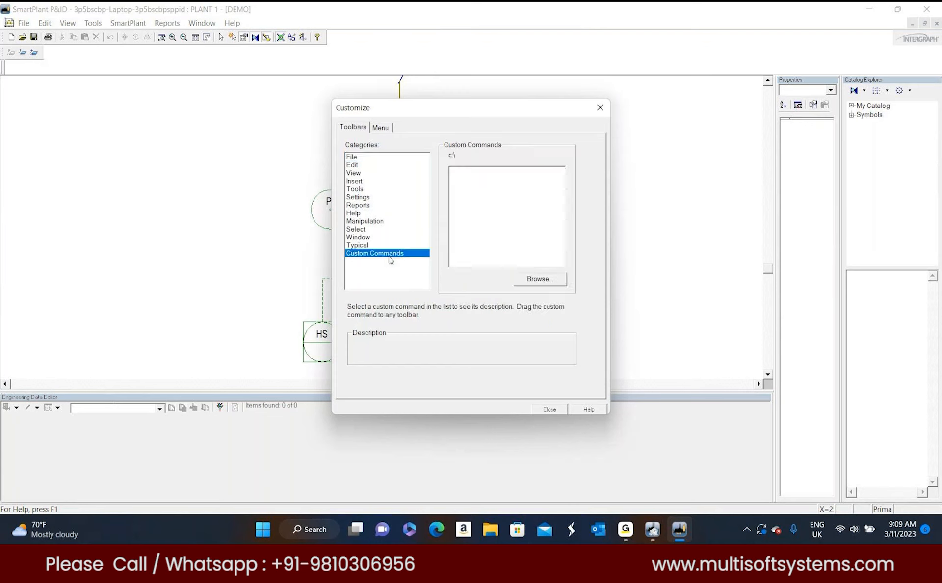
click(539, 279)
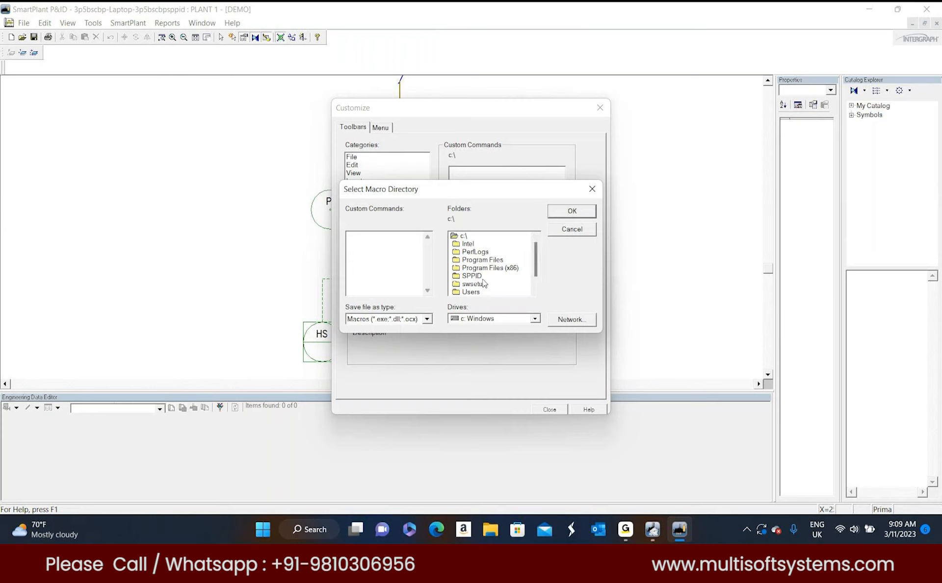
Set the macro directory to the SmartPlant P&ID Workstation bin folder under C:\Program Files (x86)
click(493, 268)
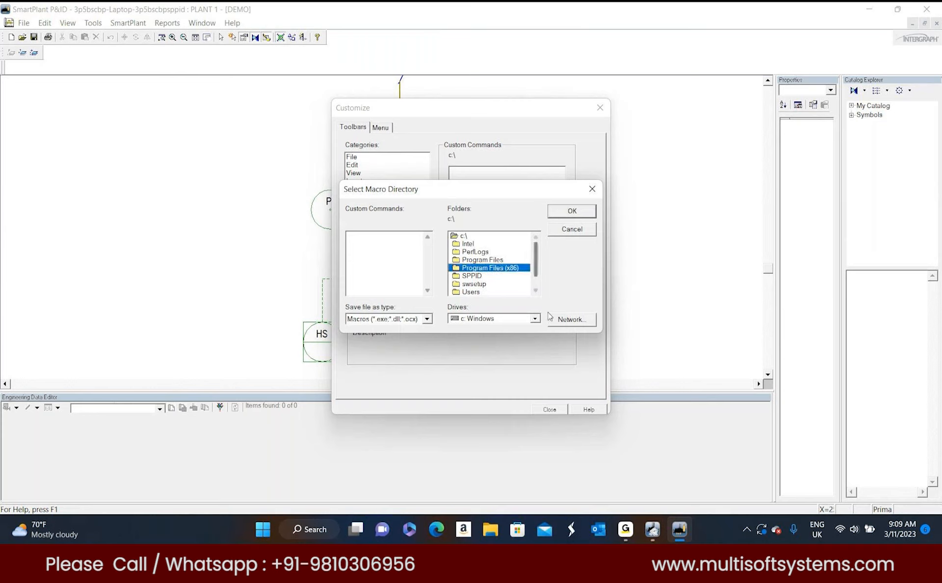
double_click(496, 270)
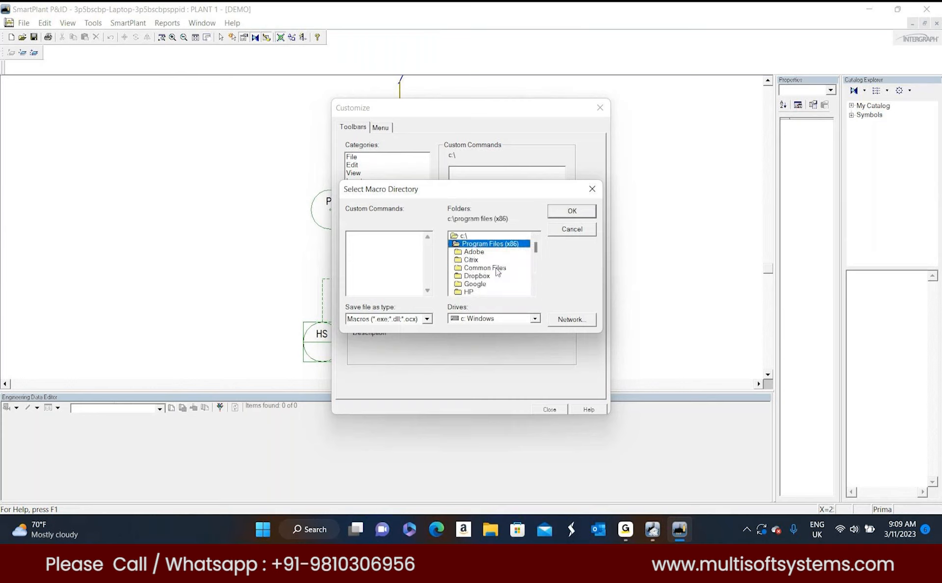
scroll(497, 272, down, 3)
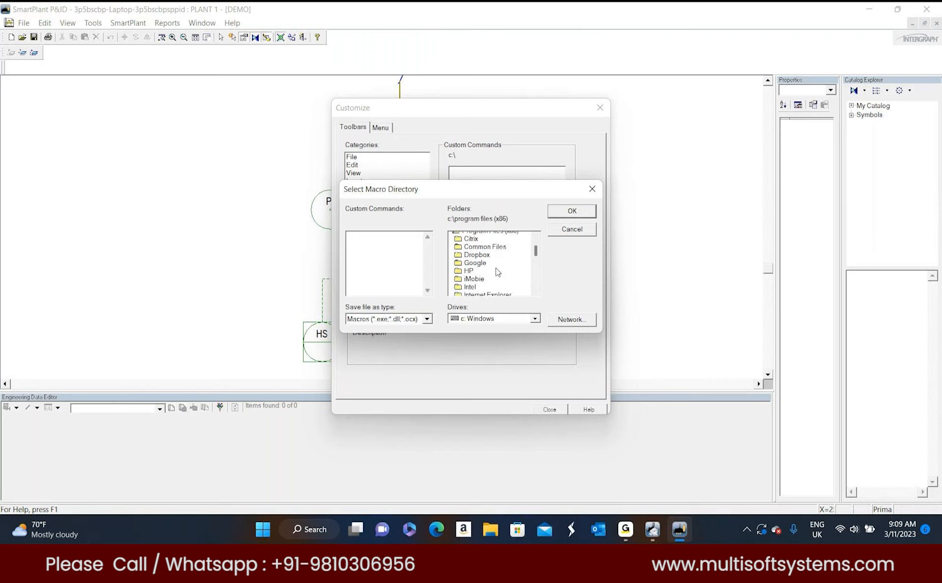
scroll(497, 271, down, 5)
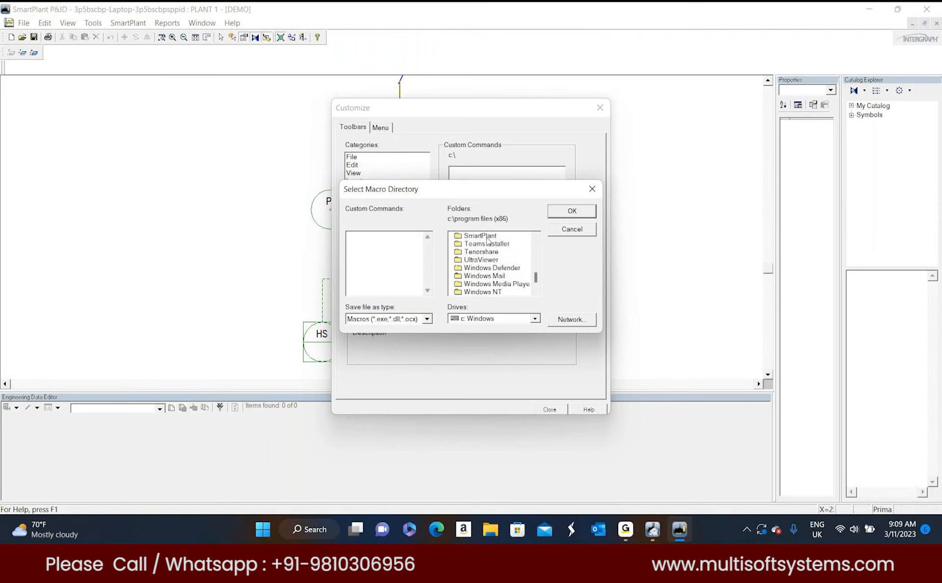
double_click(486, 237)
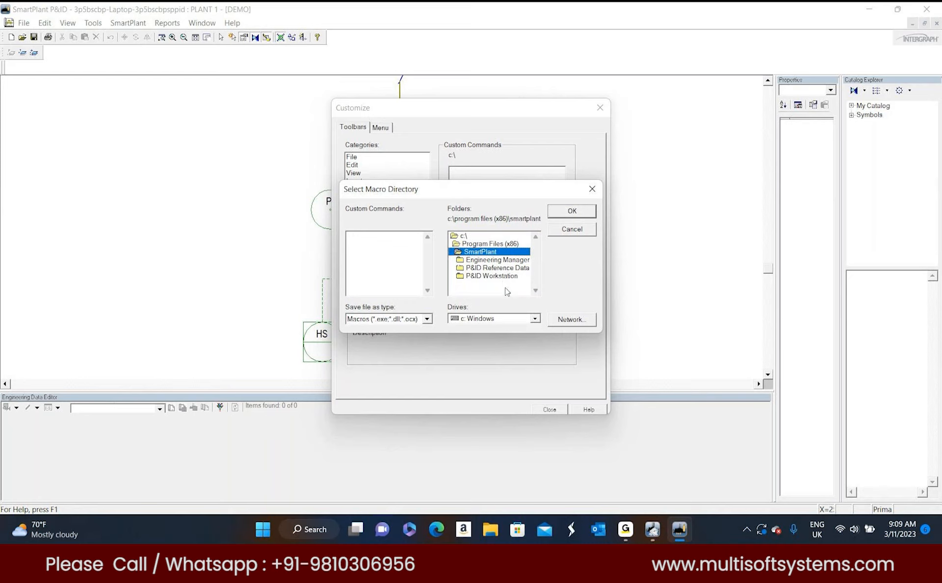
key(Down)
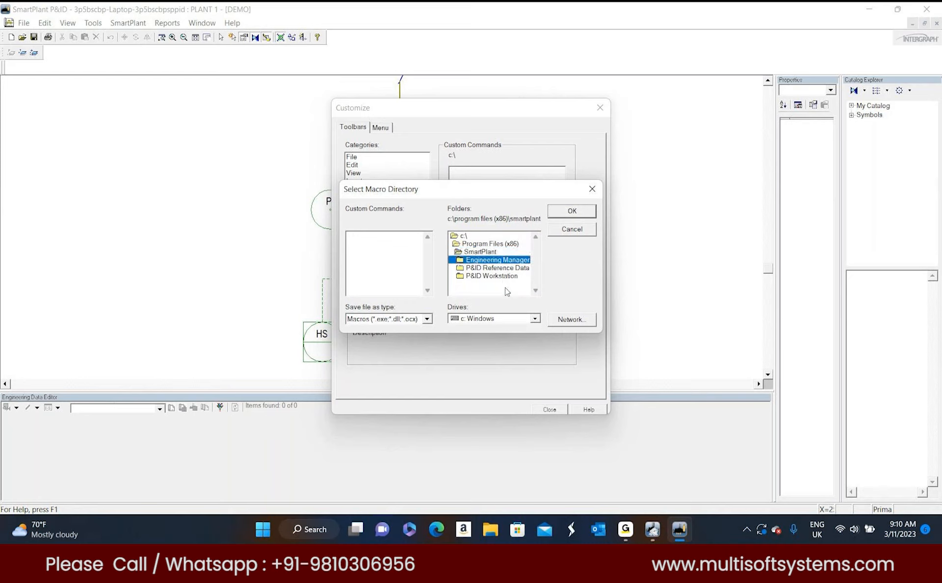
click(506, 277)
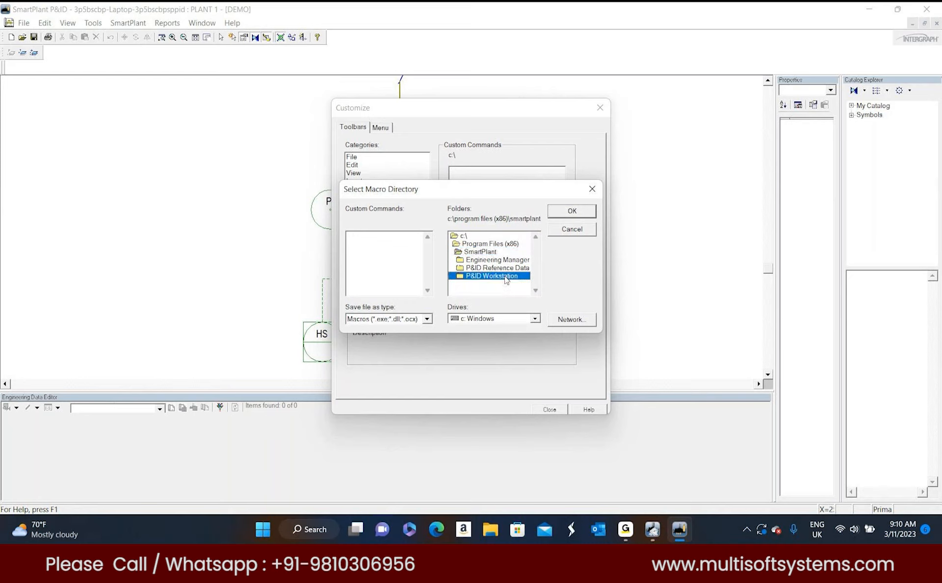
double_click(507, 277)
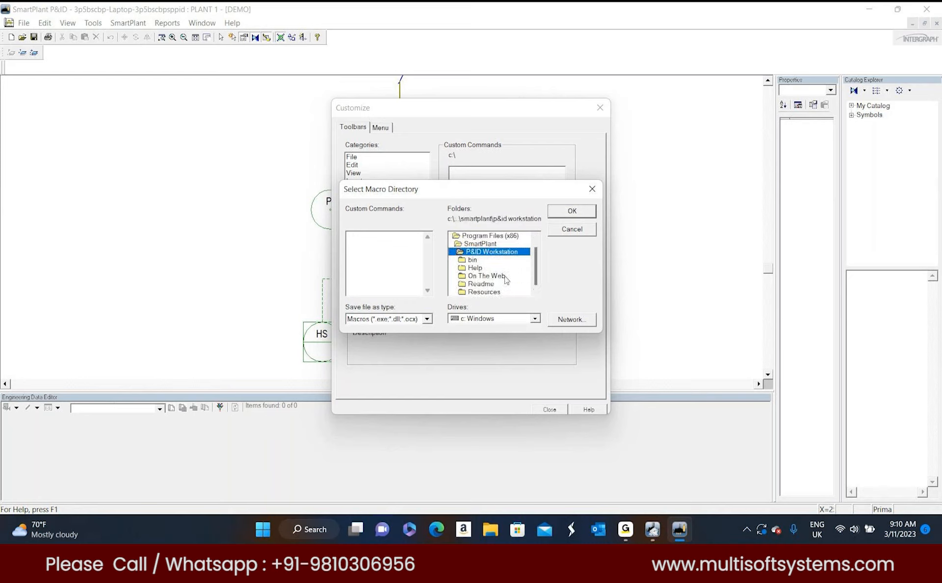
double_click(472, 263)
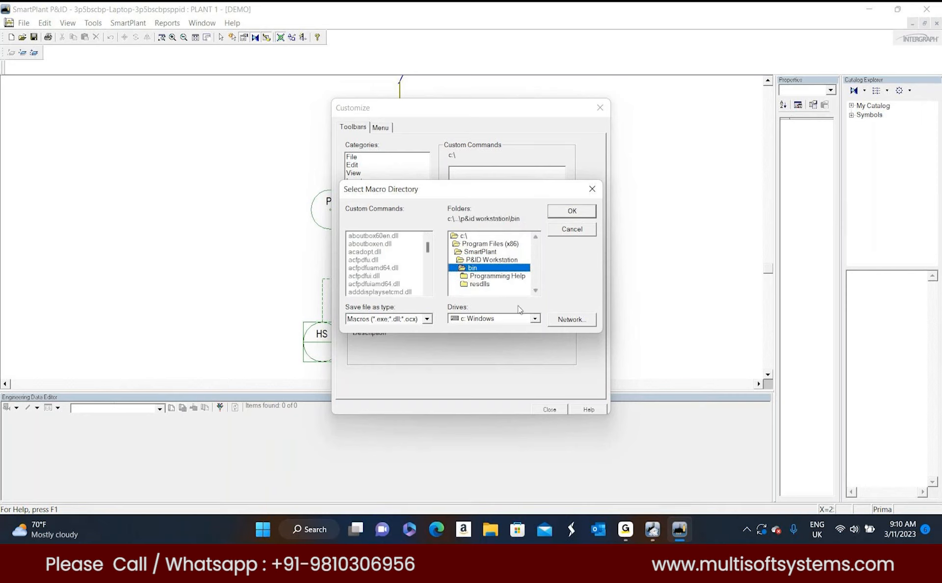
click(572, 212)
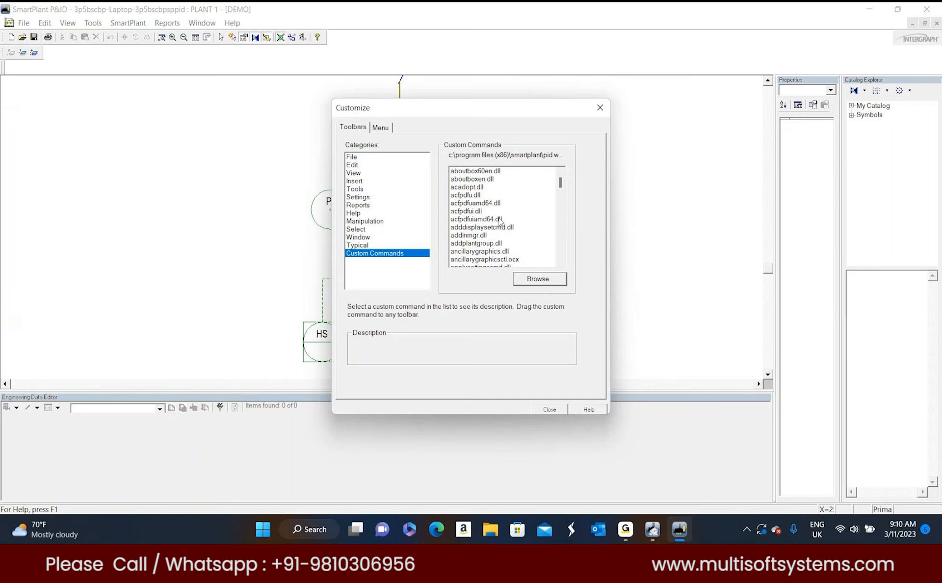
Find and select delfrmmodel.dll in the list of custom commands
click(476, 189)
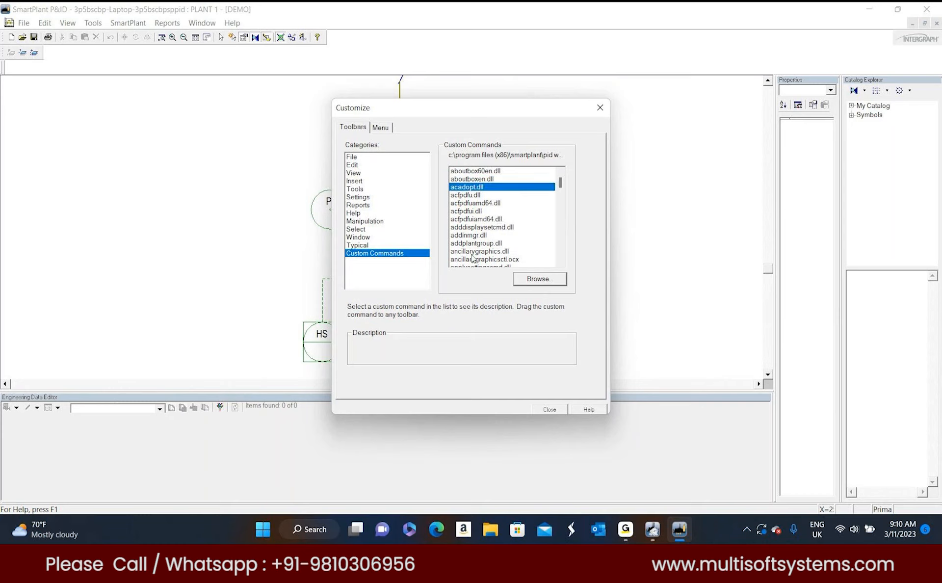
text(de)
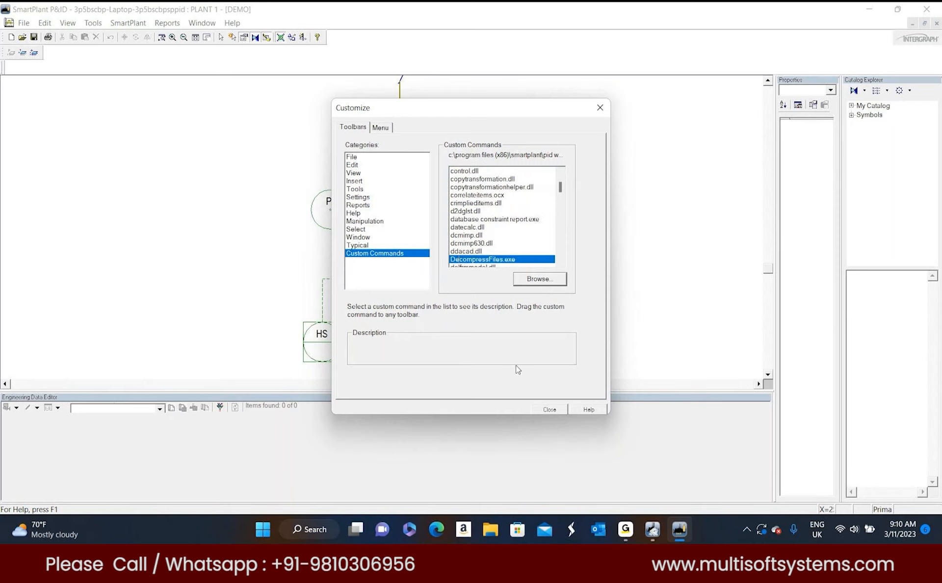
click(560, 263)
click(559, 263)
click(559, 263)
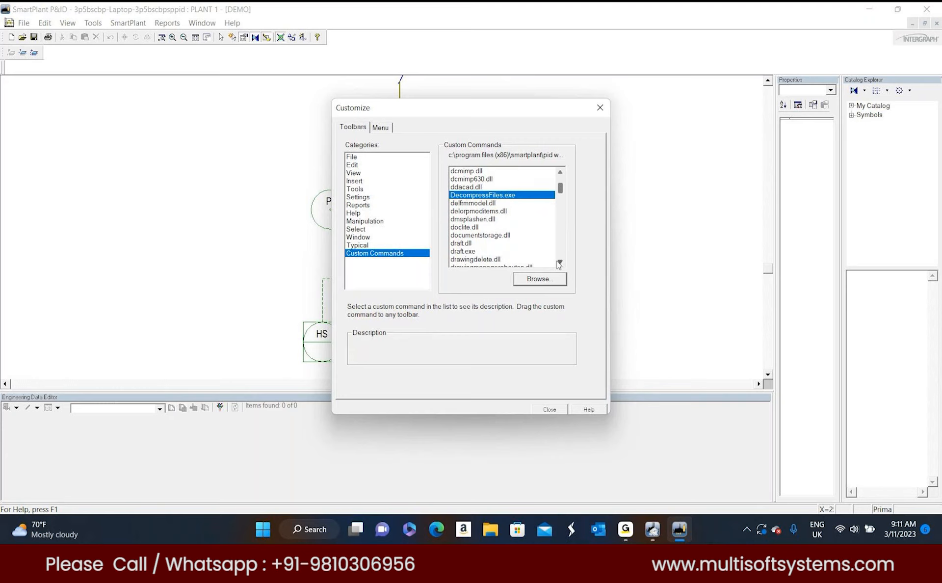
click(483, 203)
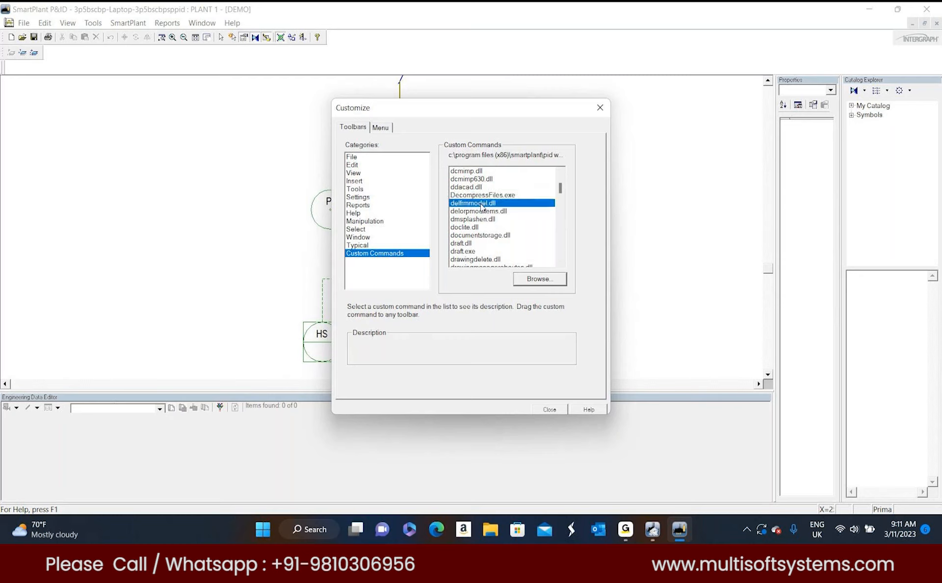
drag(482, 208, 561, 177)
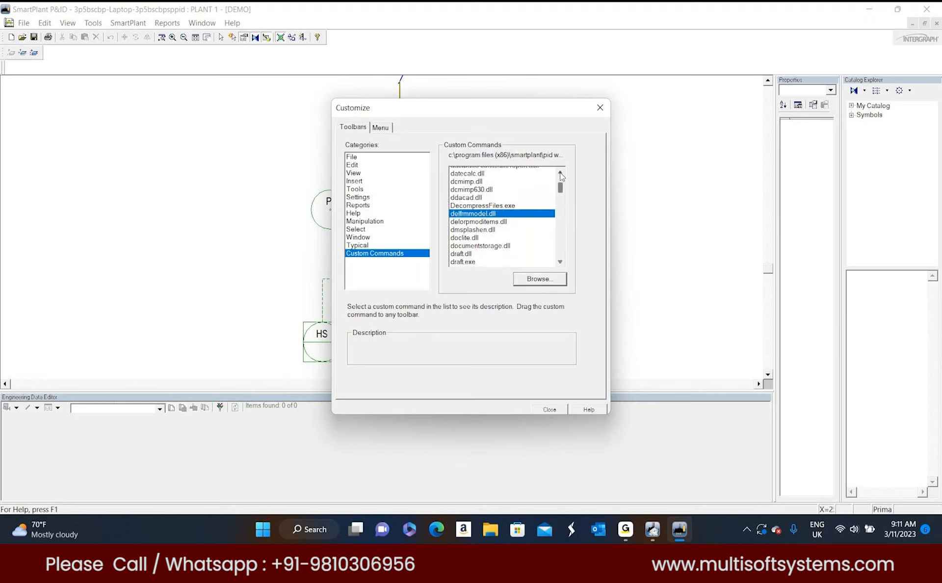
click(560, 173)
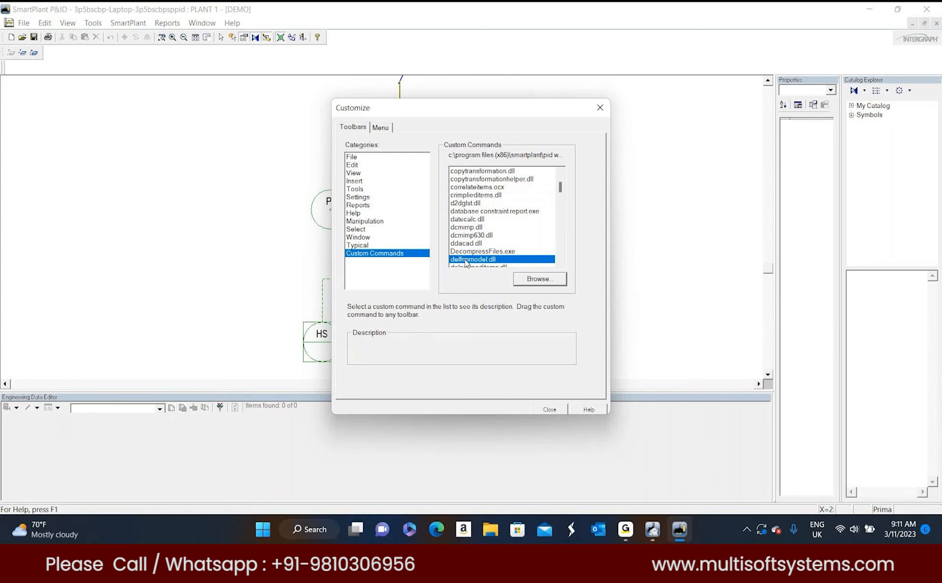
drag(465, 262, 361, 37)
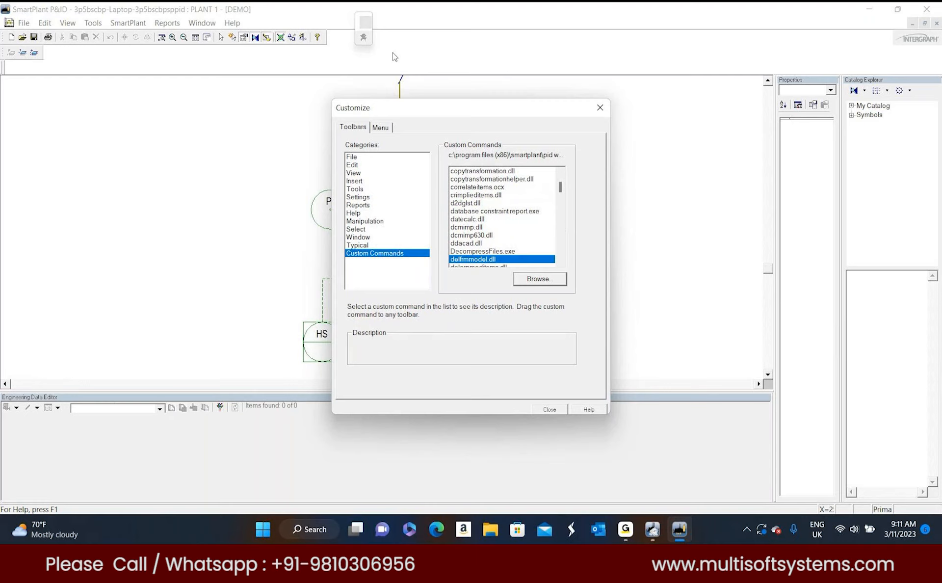
click(365, 38)
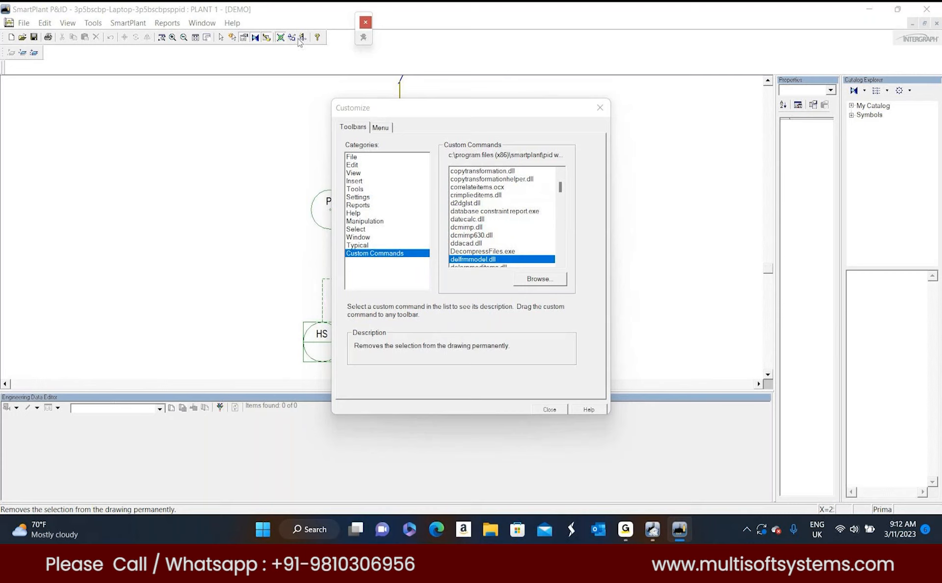
drag(298, 39, 336, 39)
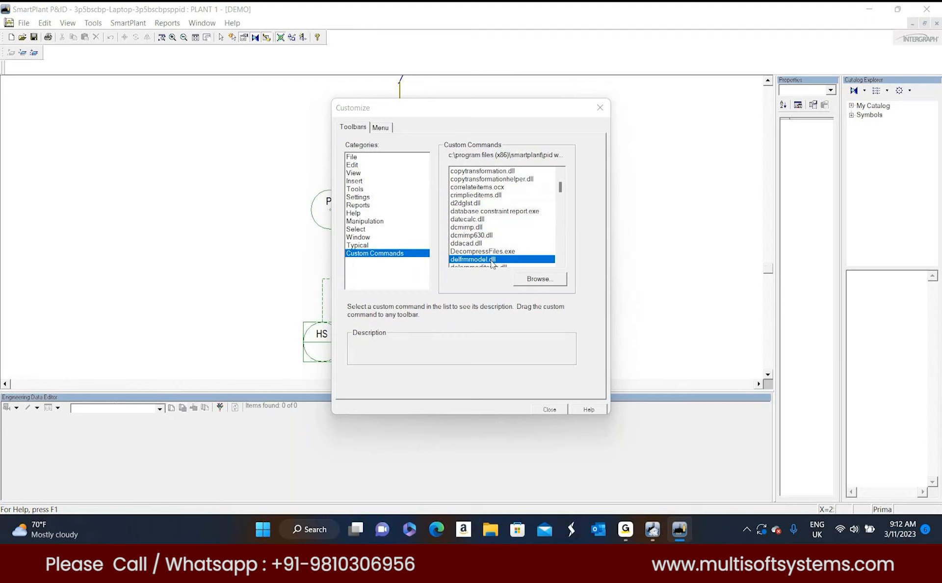
drag(493, 265, 335, 41)
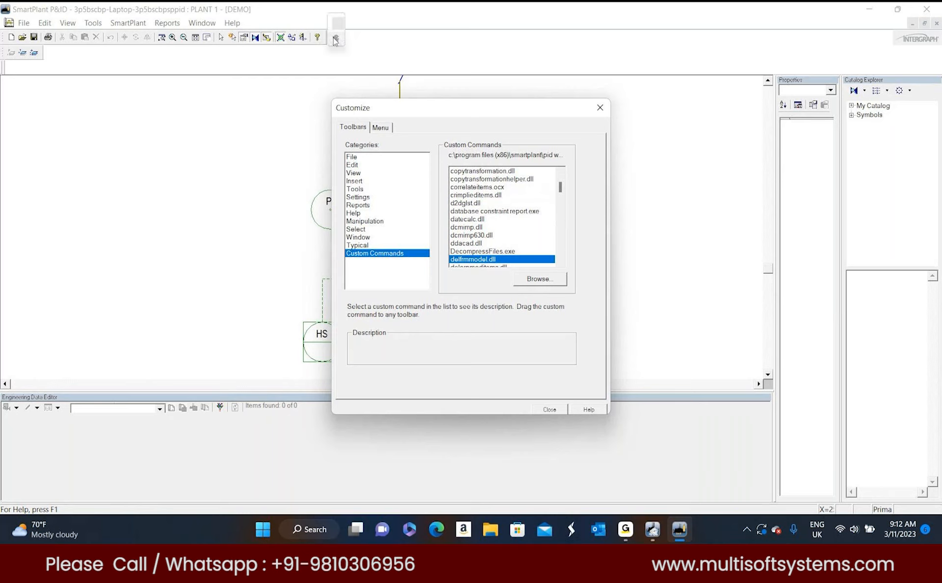
click(338, 23)
Add the delfrmmodel.dll command to the end of the main toolbar and finish the toolbar customization
drag(479, 260, 319, 41)
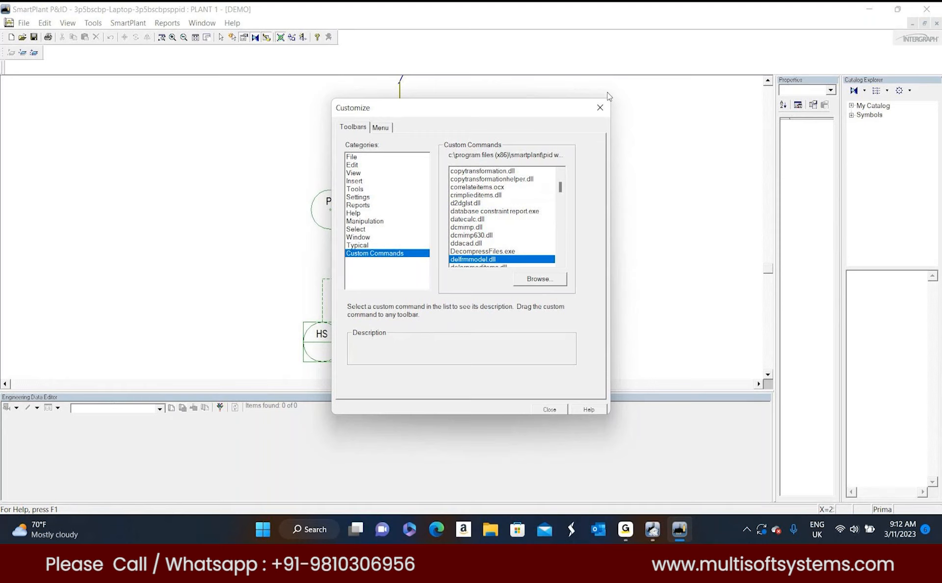
click(599, 107)
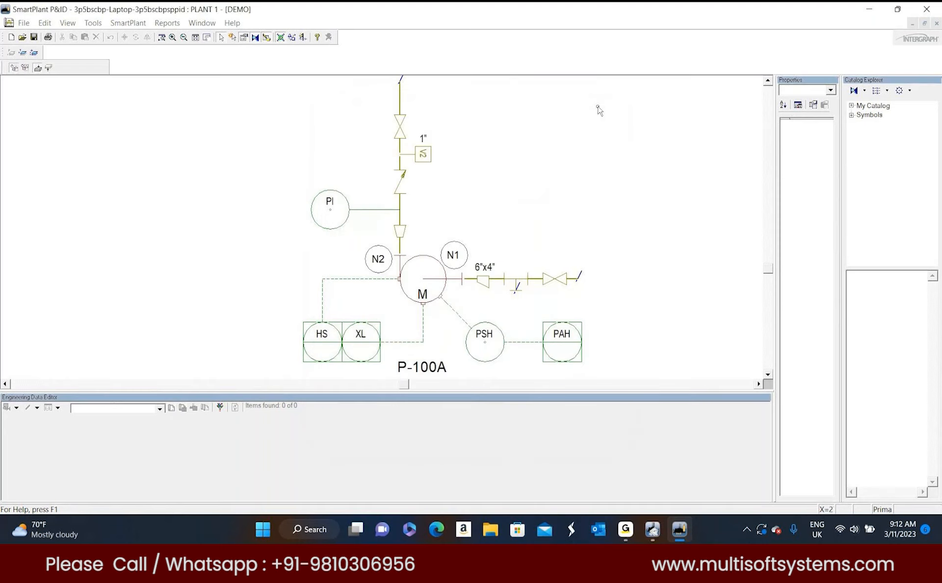
Delete the pipe run end above the uppermost valve with the added custom command, and undo the deletion
click(400, 101)
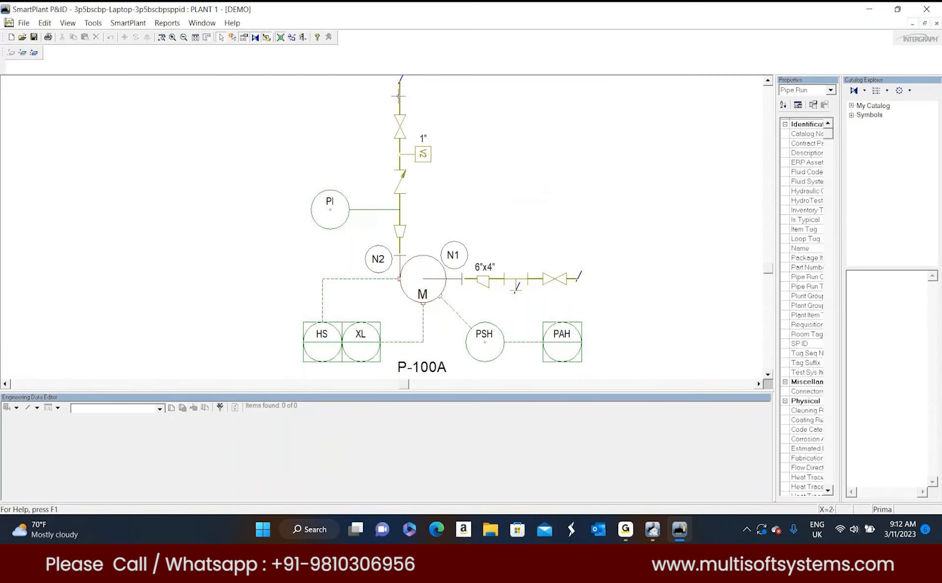
click(329, 39)
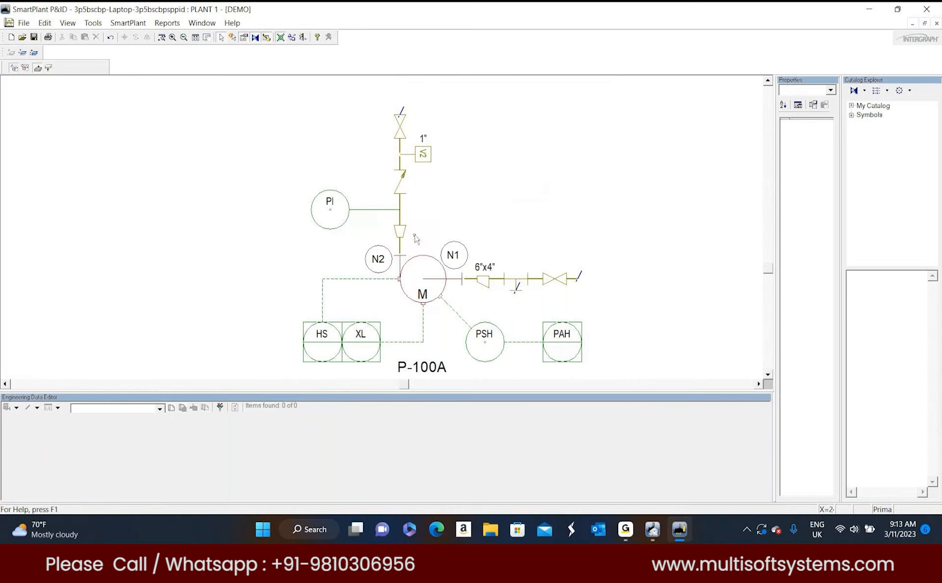
click(418, 294)
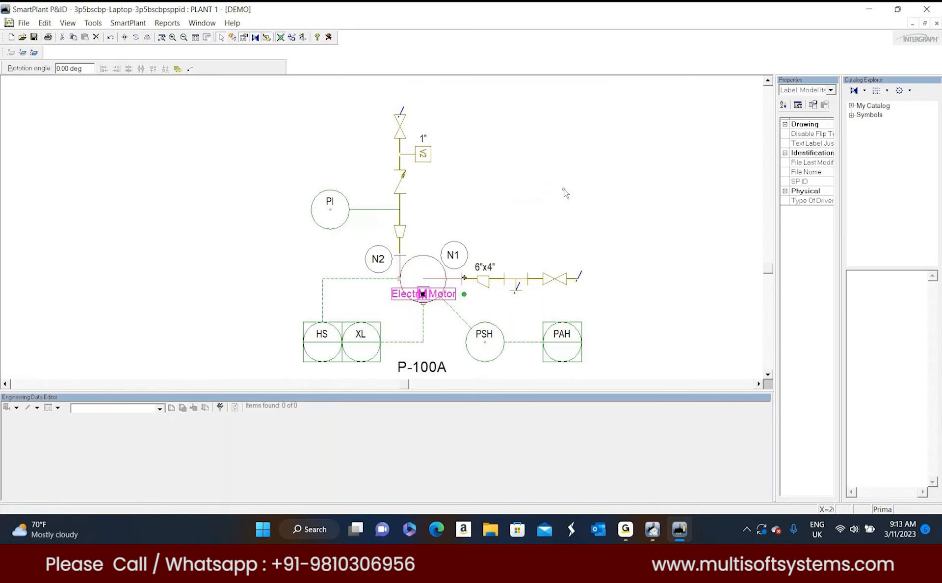
key(Escape)
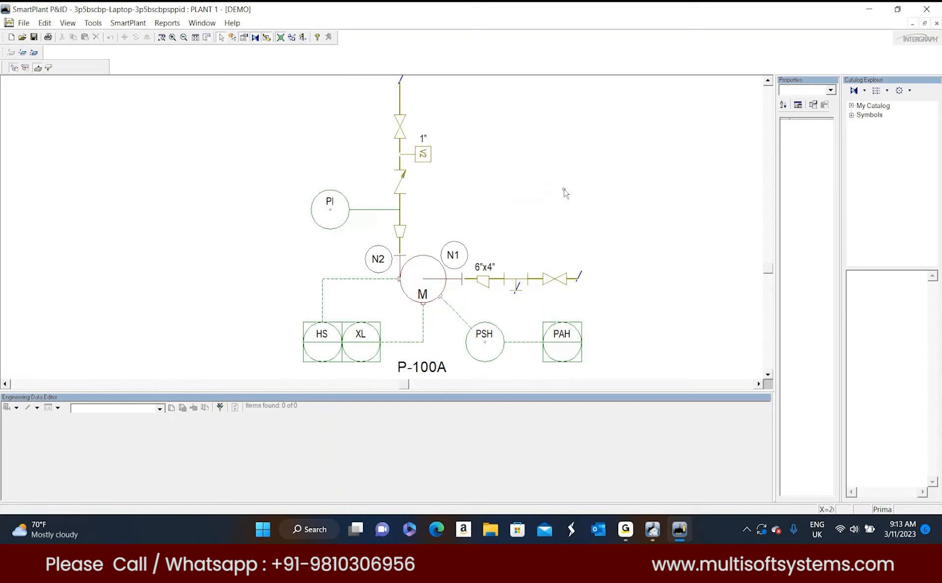
Permanently delete the pump P-100A symbol from the drawing with the added delete-from-model command
click(427, 296)
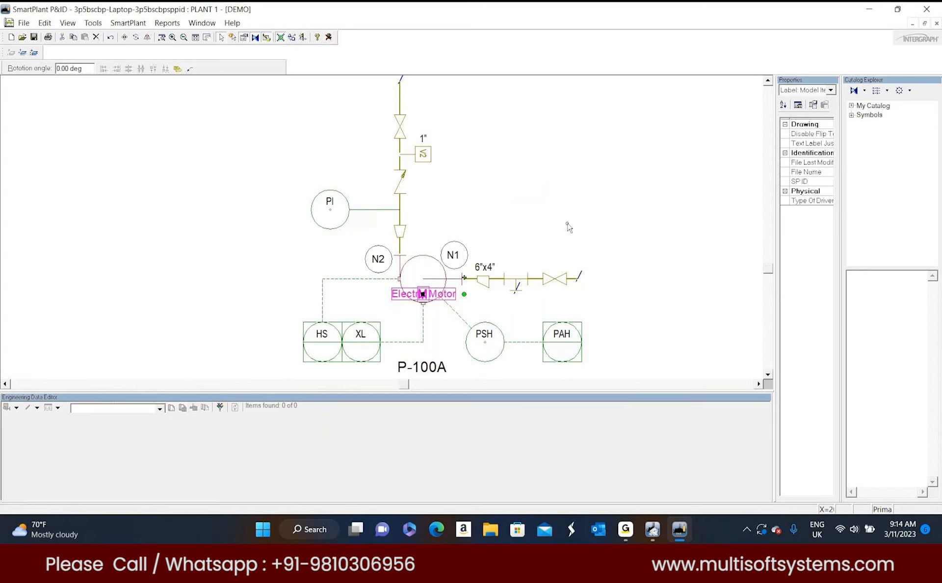
click(423, 260)
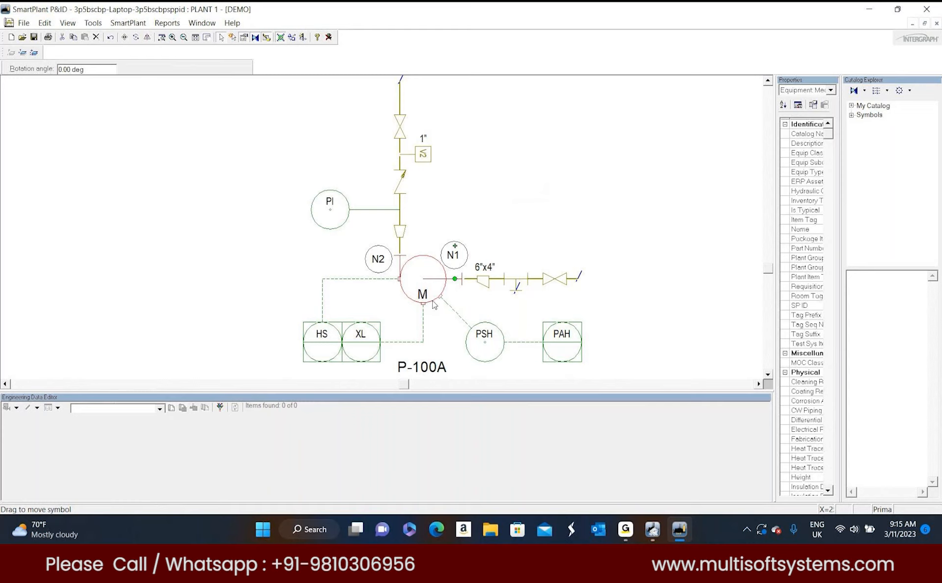
key(Delete)
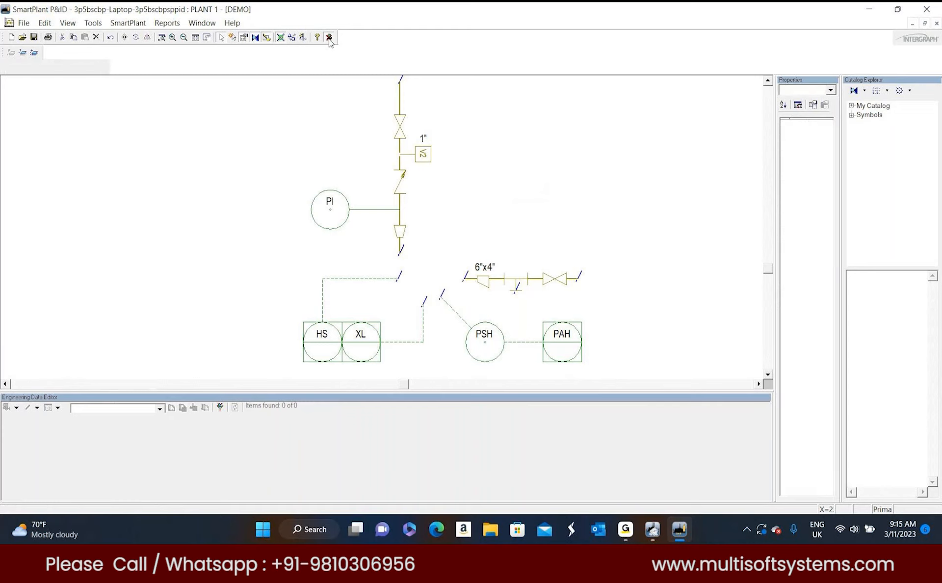
click(329, 38)
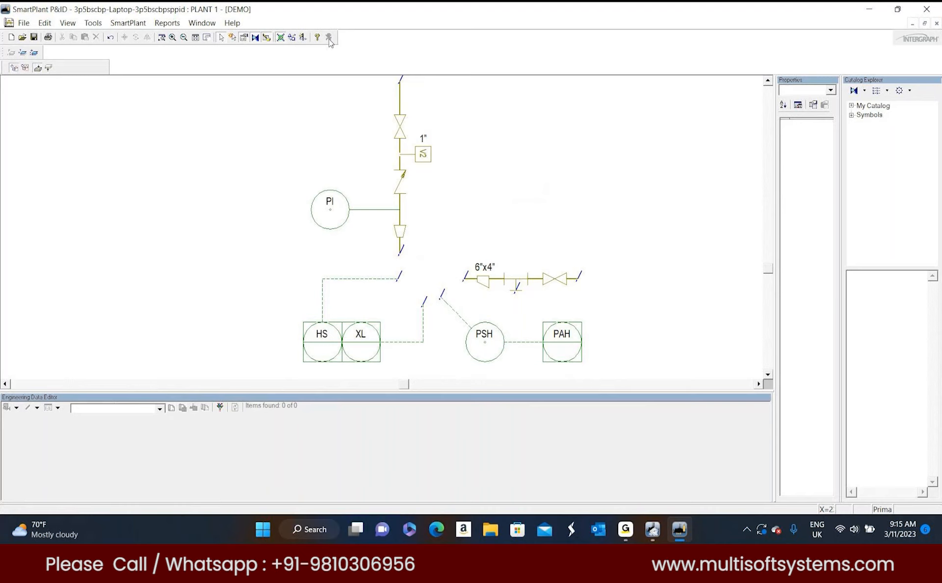
Undo the deletion of the pump P-100A symbol
key(ctrl+z)
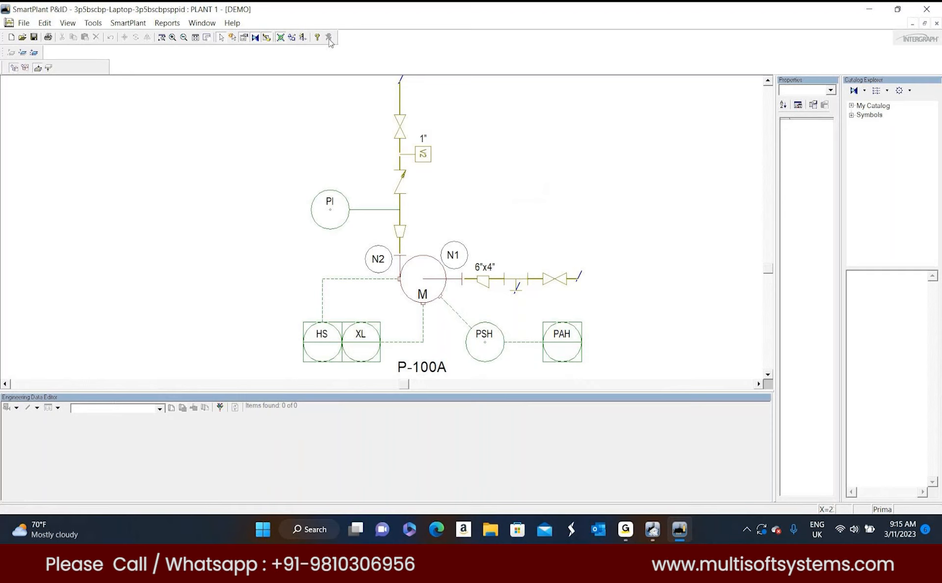
Delete the whole P-100A pump assembly with its piping and instruments using the delete-from-model command, and undo the deletion
click(195, 38)
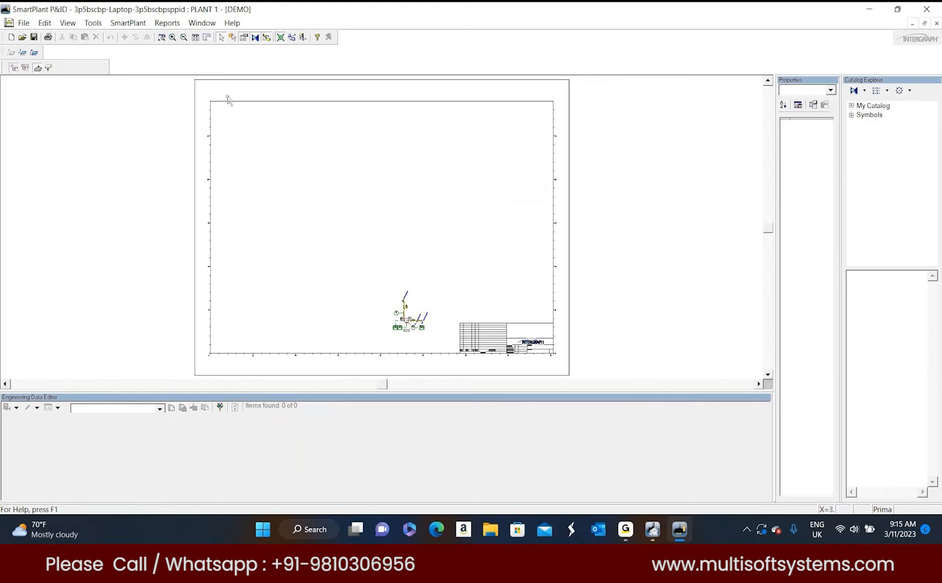
click(172, 37)
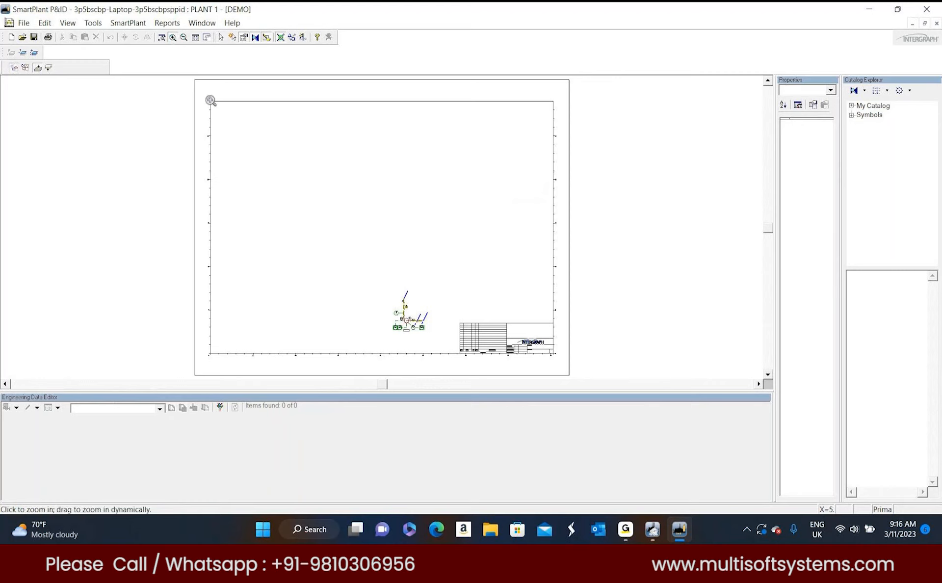
click(404, 319)
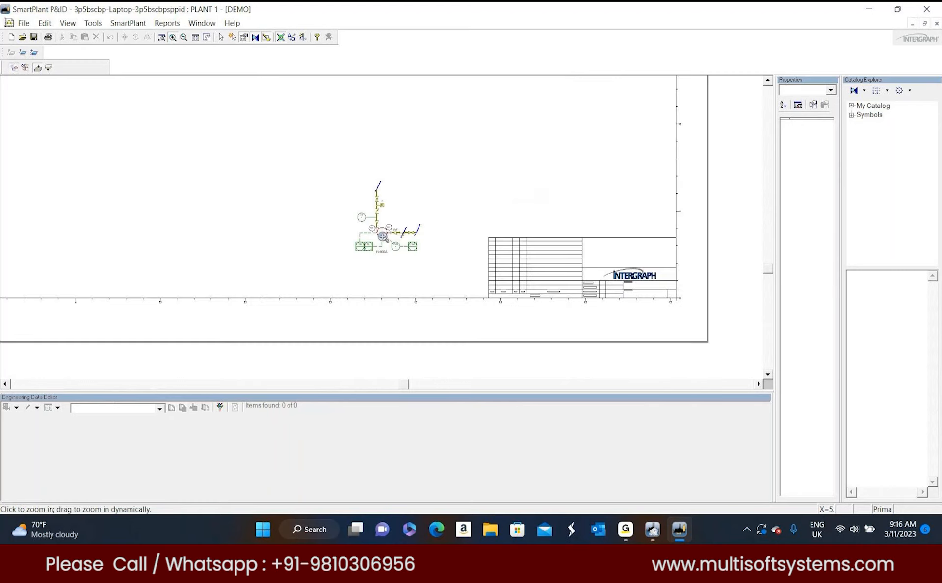
click(383, 200)
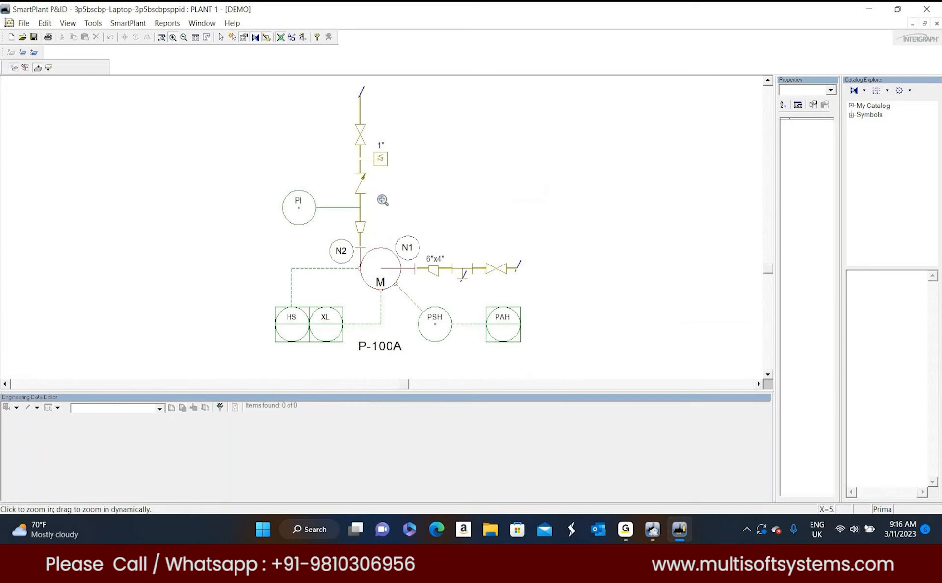
key(Escape)
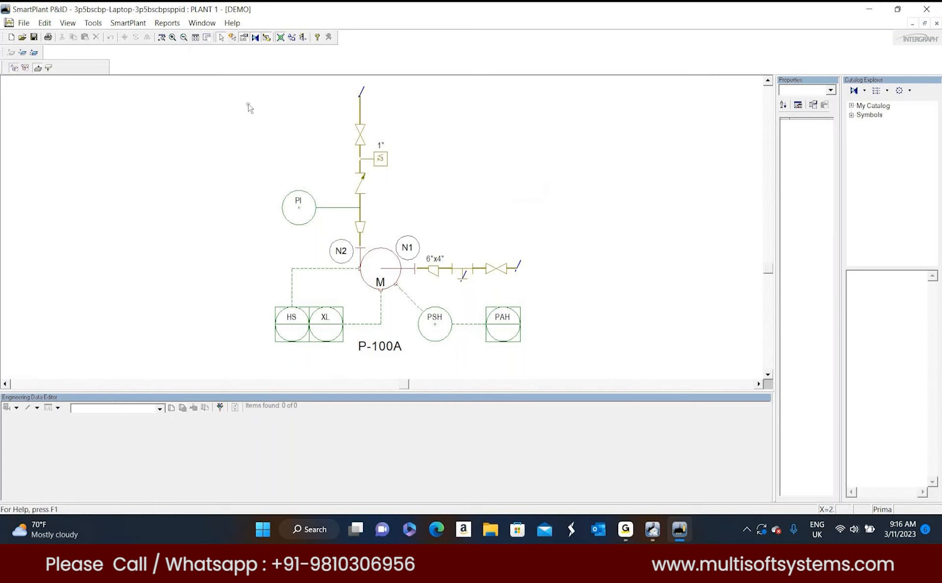
mouse_move(204, 90)
mouse_down()
mouse_move(213, 114)
mouse_move(520, 363)
mouse_move(564, 355)
mouse_up()
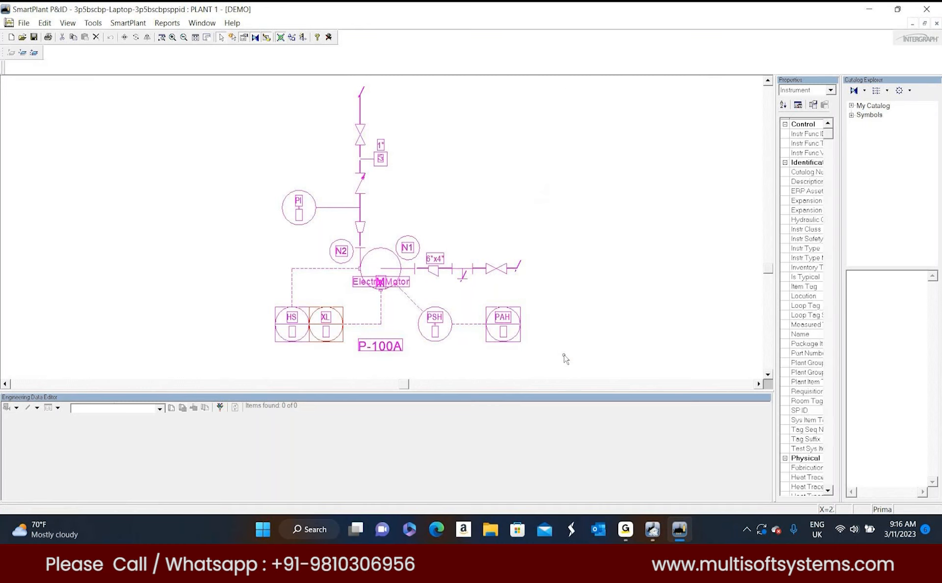
click(564, 355)
click(329, 38)
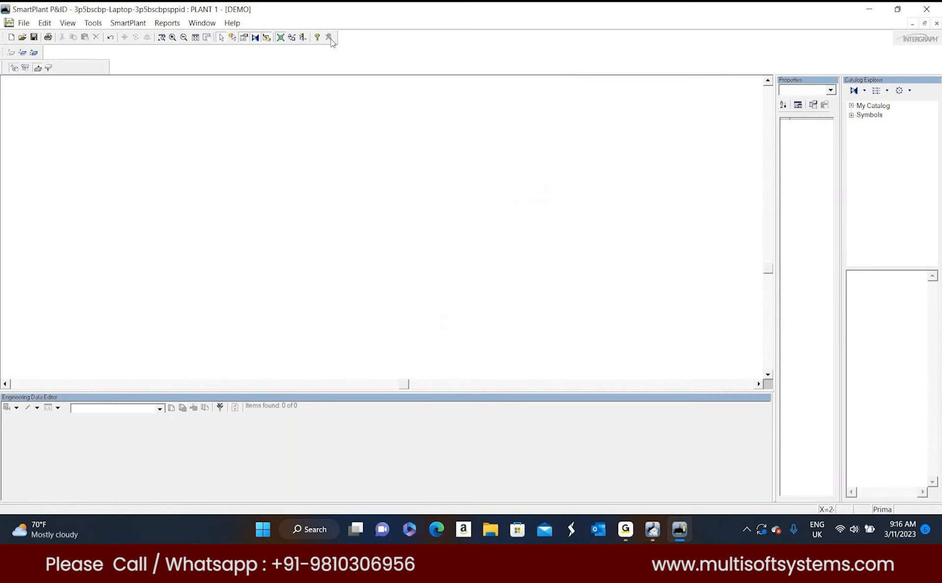
click(329, 38)
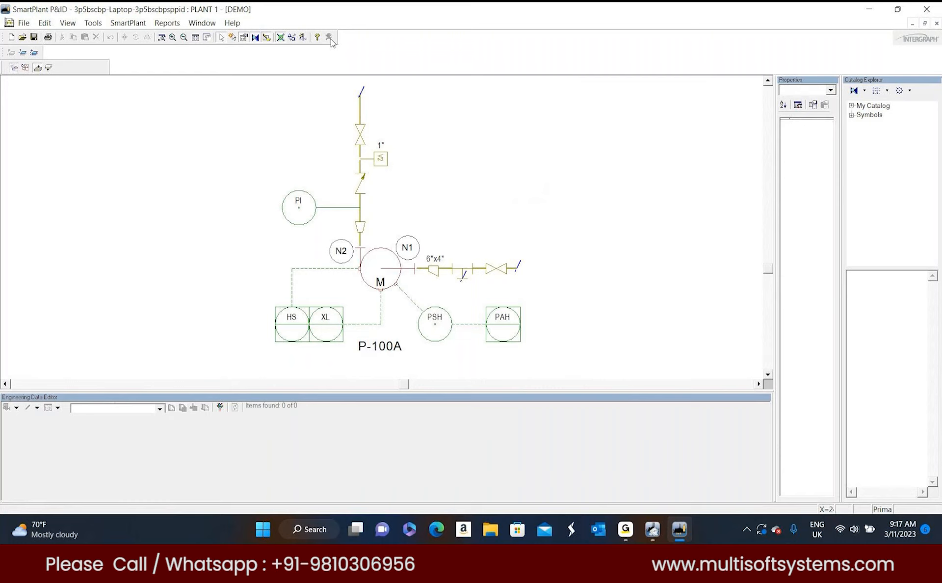
Delete the PAH instrument connected to the PSH instrument, and undo the deletion
click(497, 317)
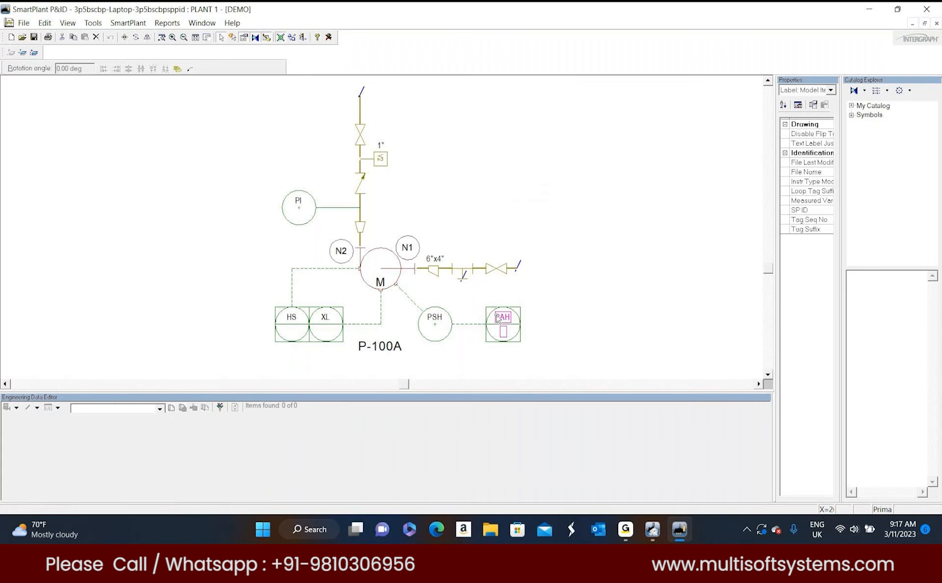
click(492, 319)
key(Delete)
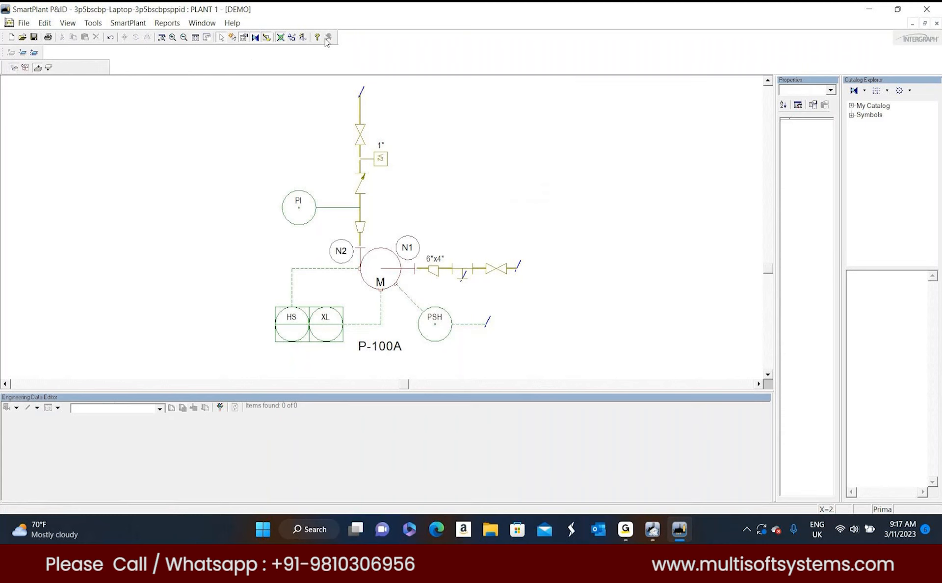
key(ctrl+z)
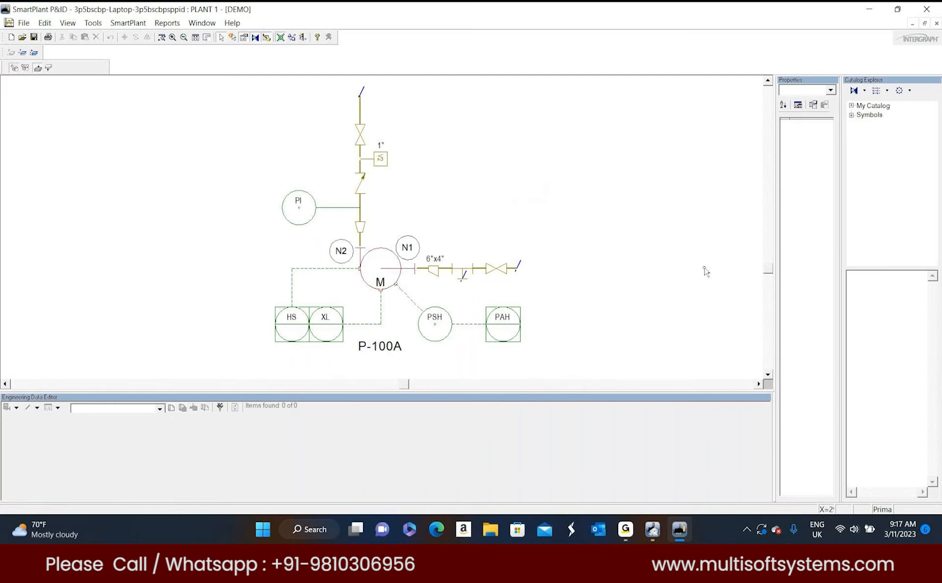
Delete the PAH instrument from the drawing and save the drawing
click(519, 318)
key(Delete)
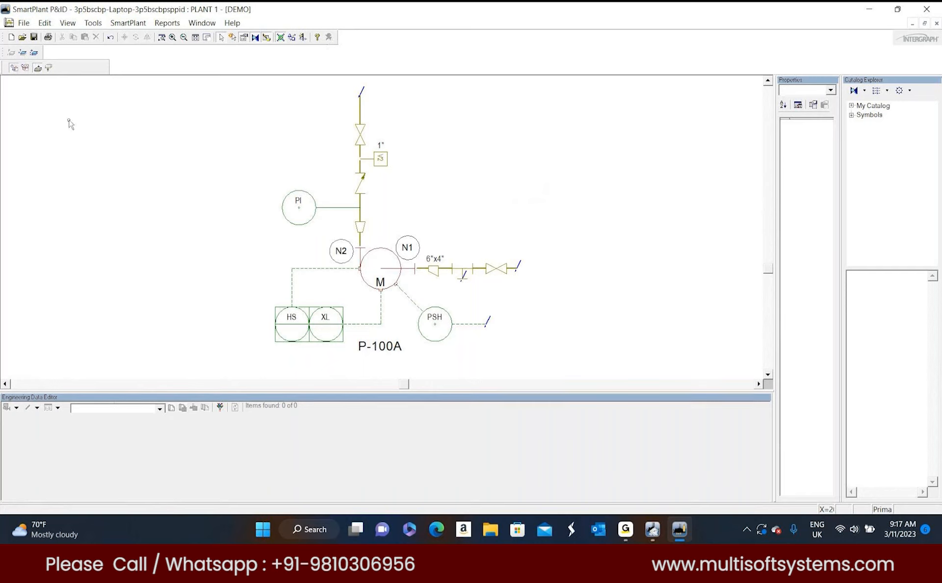
key(ctrl+s)
List the drawing's Equipment items and its Equipment Component items in the Engineering Data Editor, and reopen the item type choices
click(160, 408)
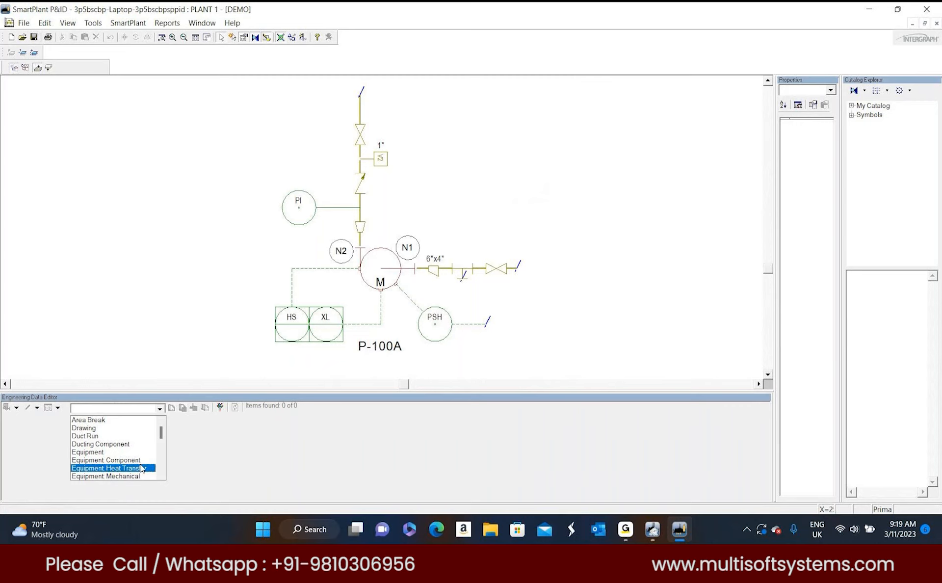
click(129, 452)
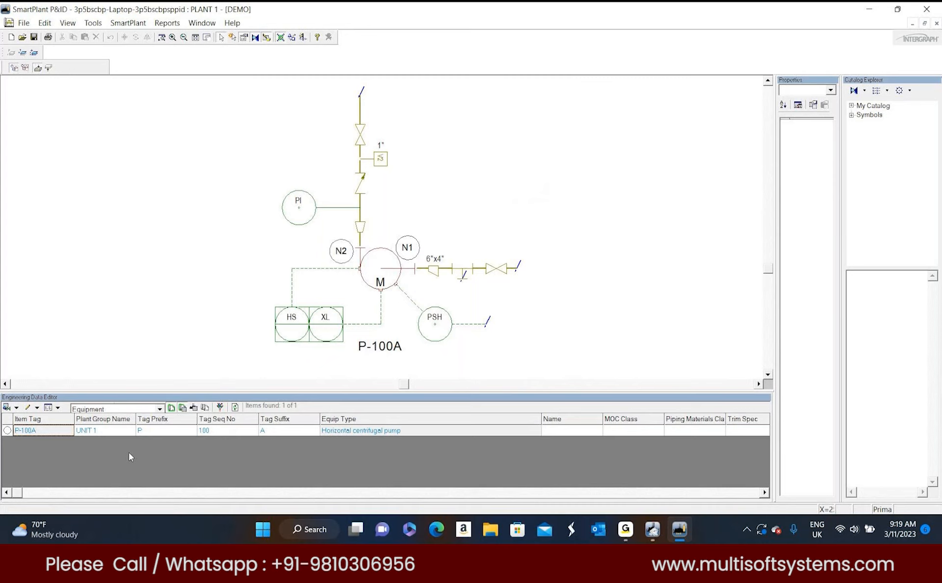
click(160, 411)
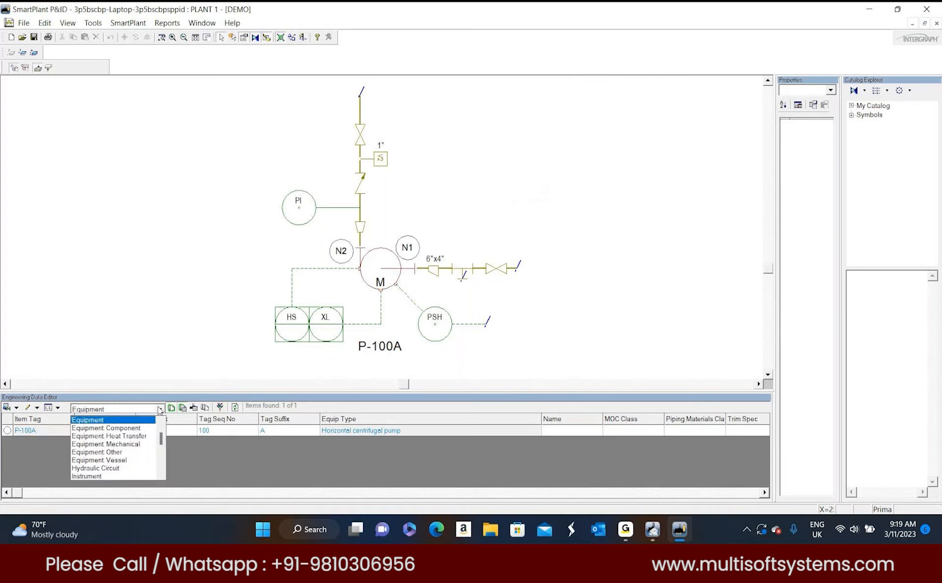
click(143, 426)
click(159, 409)
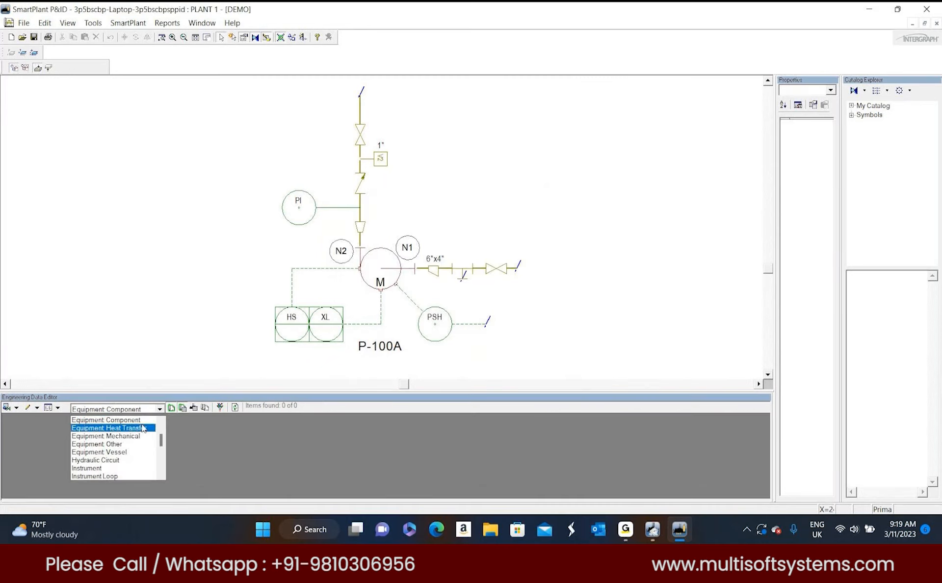
click(140, 420)
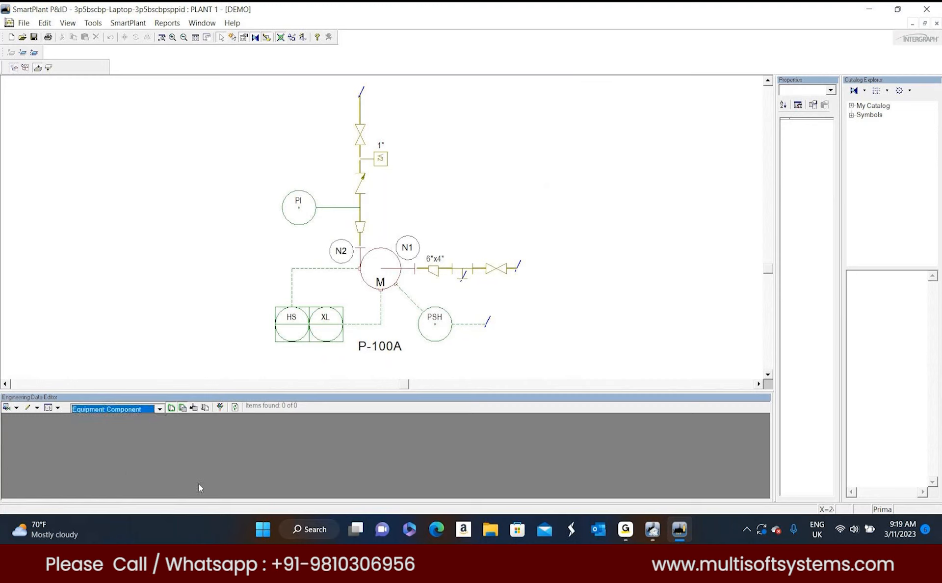
click(160, 409)
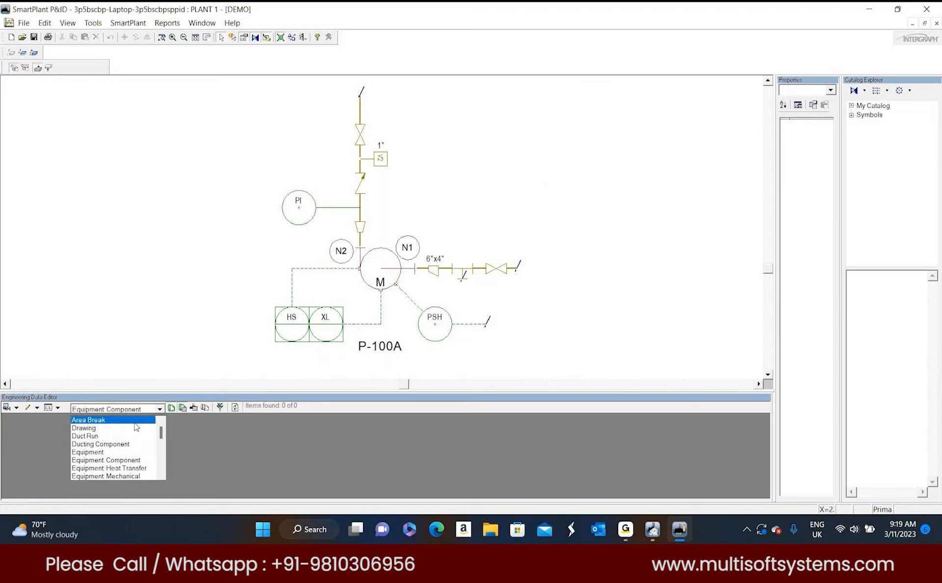